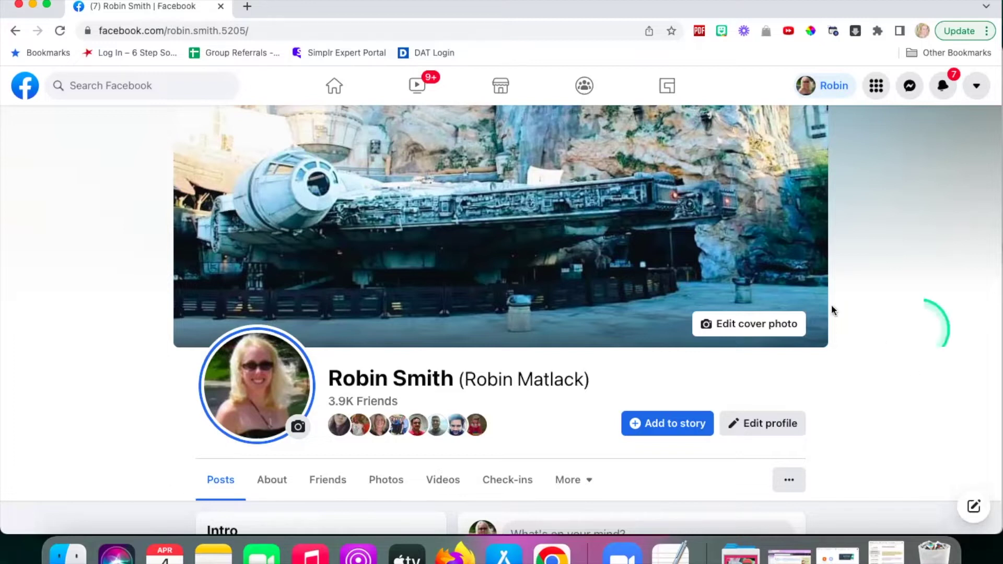
Go through Settings & privacy > Privacy > Your Facebook Information to Download Profile Information
left_click(977, 90)
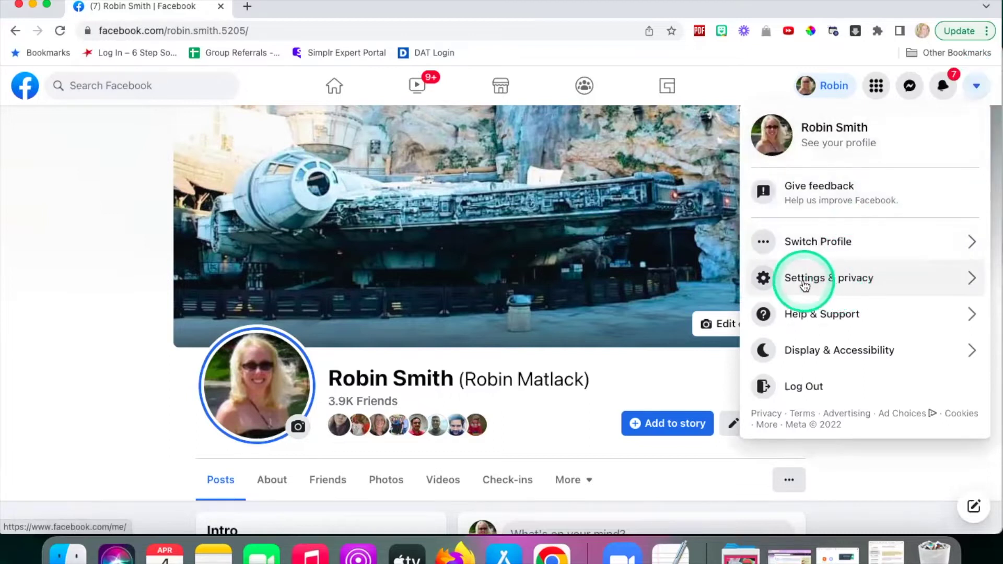
left_click(872, 283)
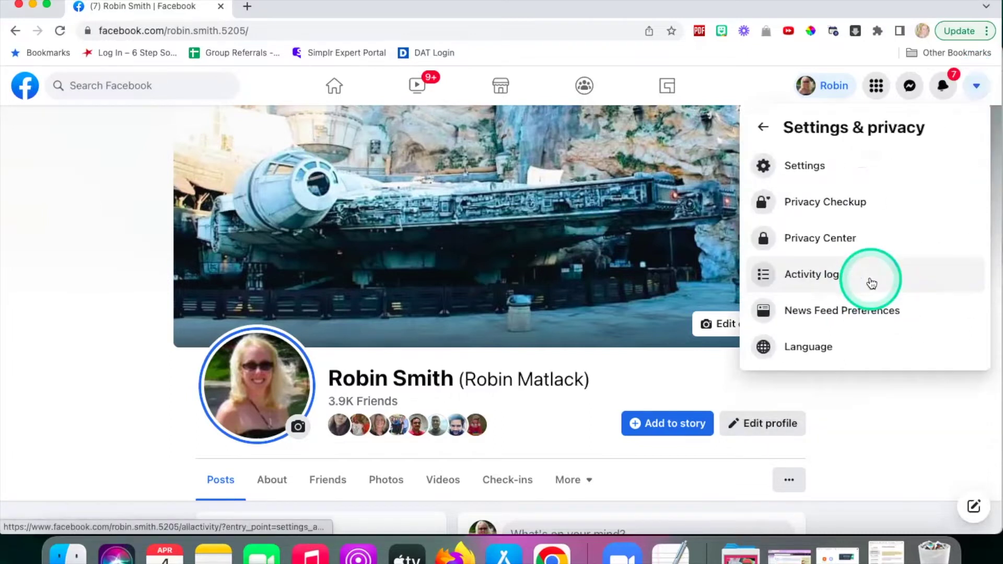
left_click(816, 167)
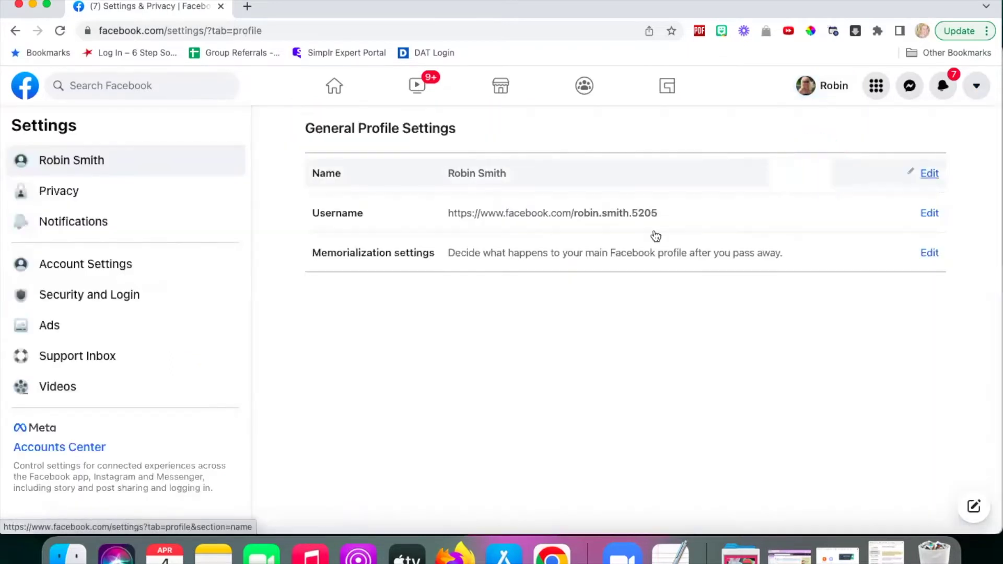
left_click(48, 193)
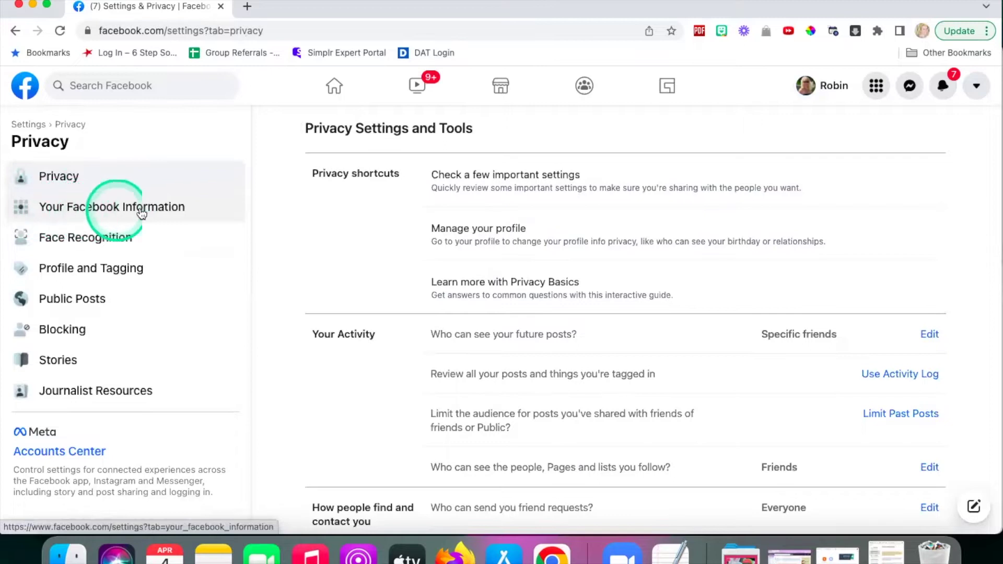
left_click(171, 210)
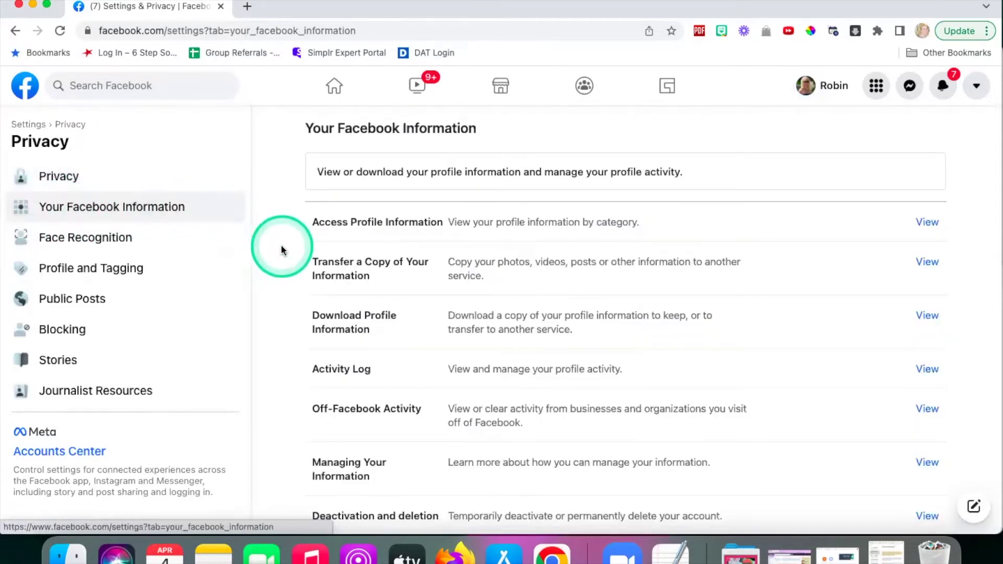
scroll(278, 246, "down", 2)
scroll(281, 250, "down", 3)
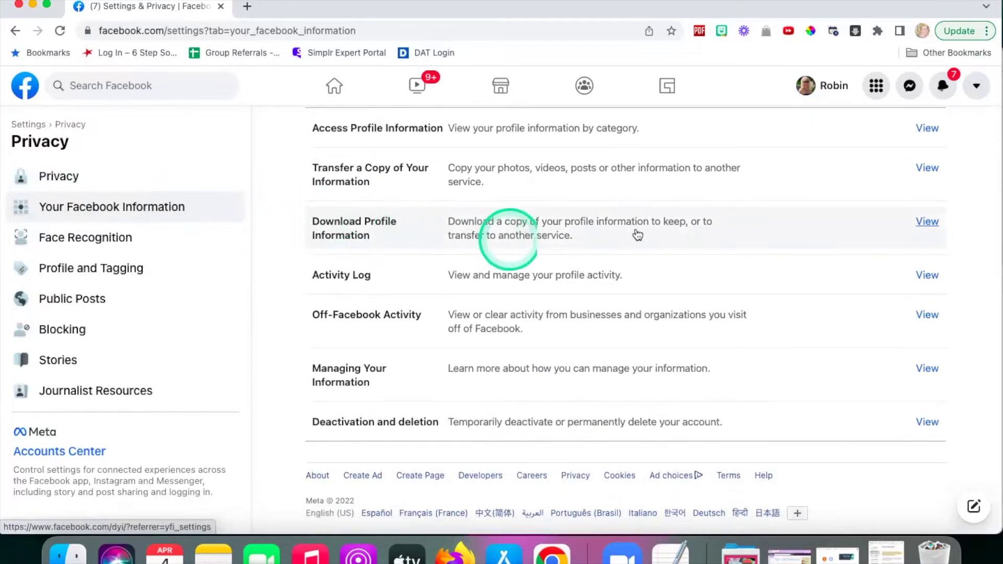
left_click(928, 224)
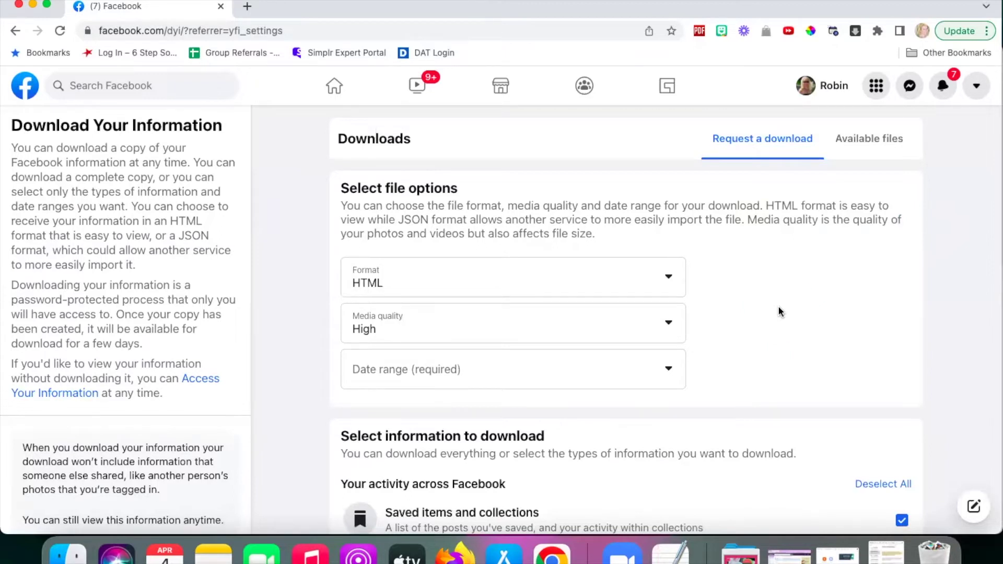
Deselect all data categories in the download request
scroll(779, 307, "down", 2)
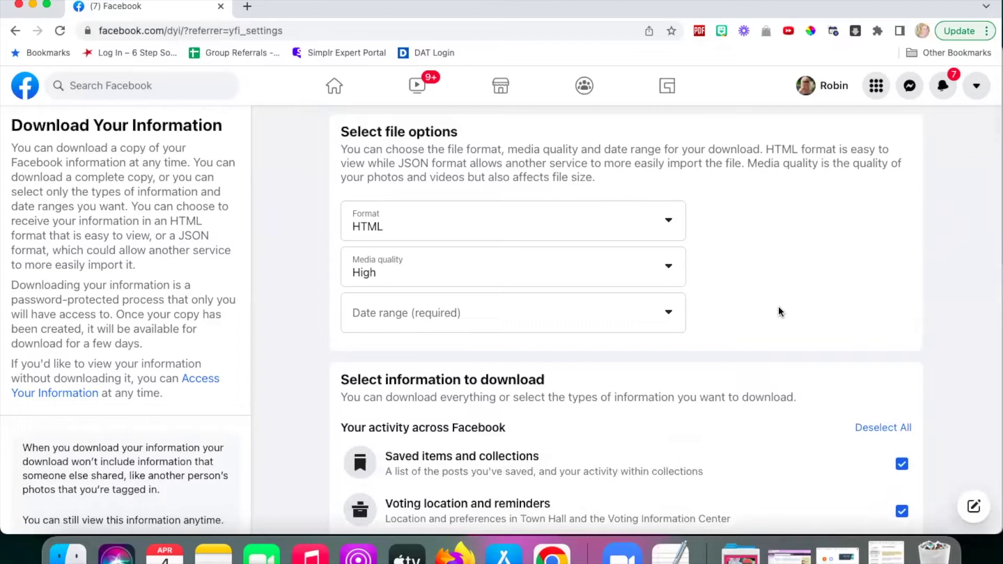
scroll(778, 312, "down", 6)
left_click(878, 251)
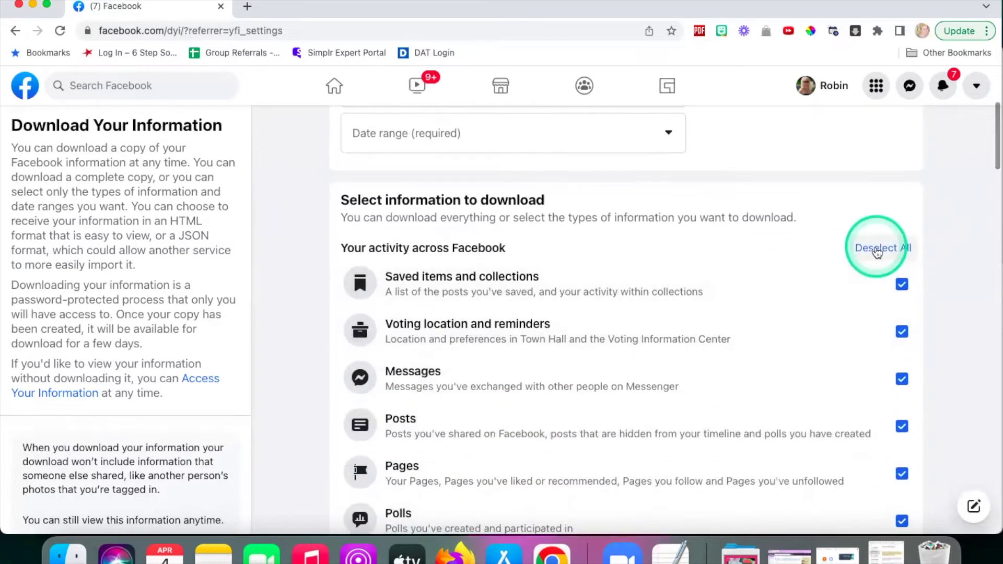
left_click(905, 253)
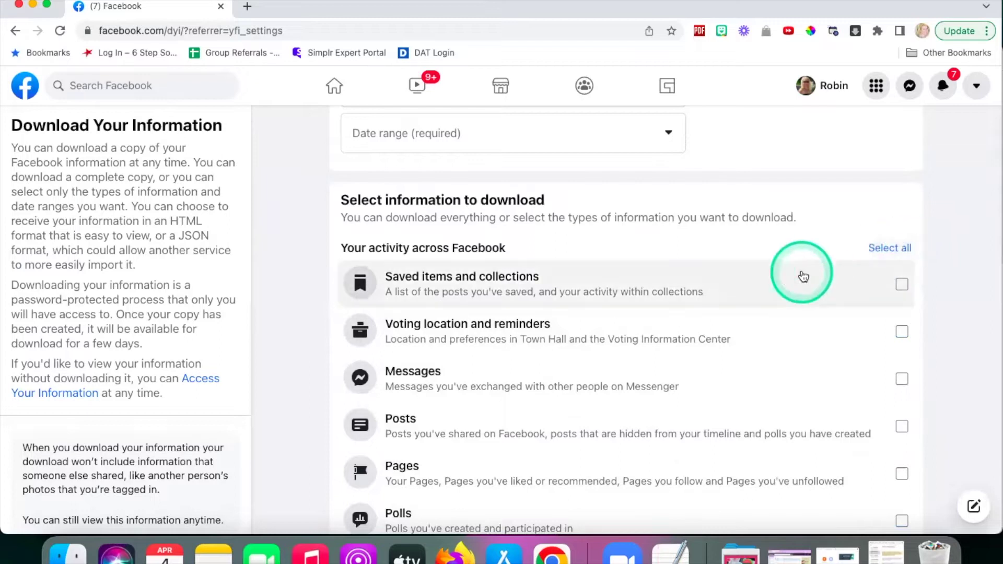
Tick only the Friends and followers category, then return to the top of the page
scroll(803, 276, "down", 3)
scroll(803, 276, "down", 2)
scroll(804, 276, "down", 1)
scroll(804, 275, "down", 3)
scroll(803, 276, "down", 3)
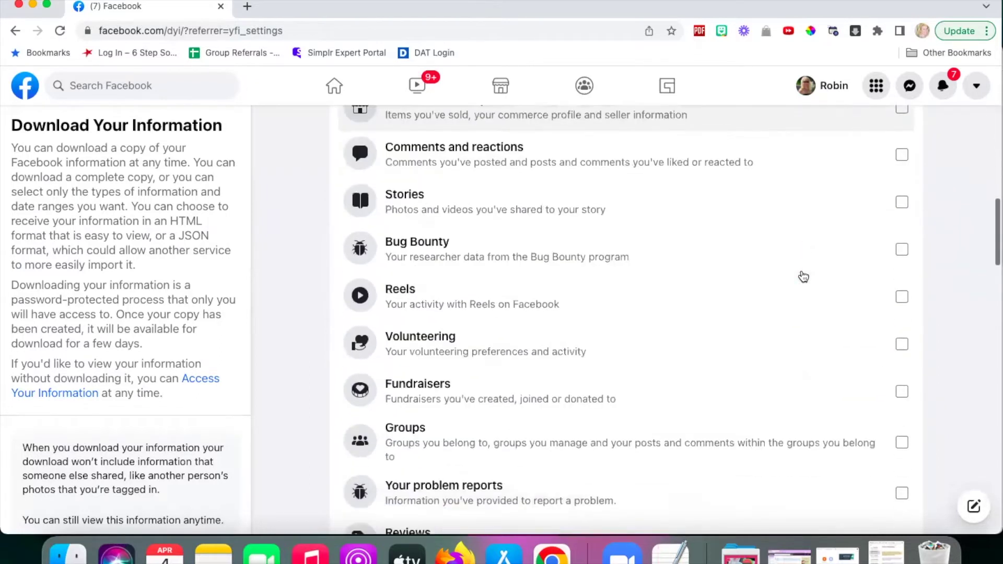
scroll(803, 276, "down", 1)
scroll(803, 276, "down", 2)
scroll(803, 276, "down", 3)
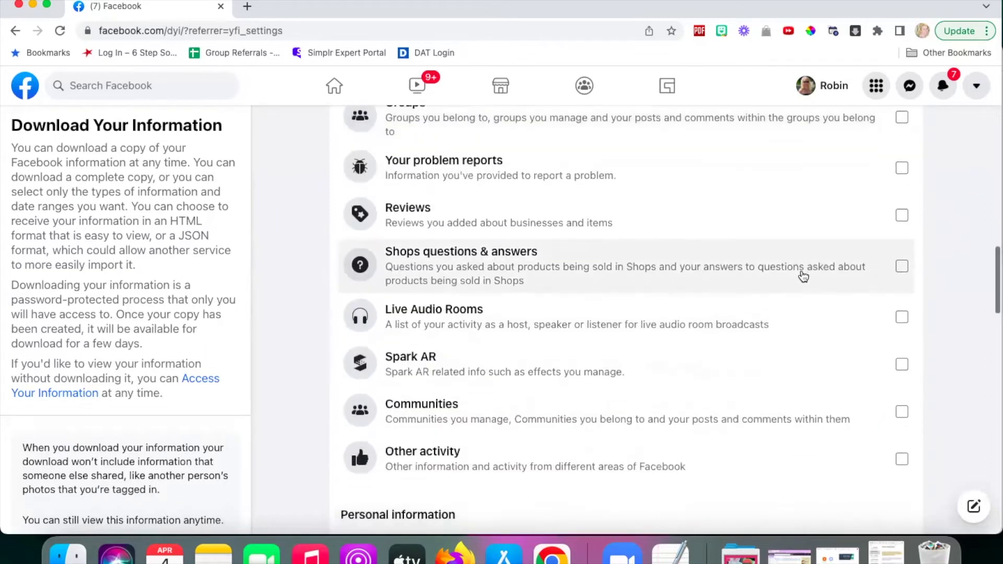
scroll(803, 276, "down", 3)
scroll(803, 276, "down", 2)
scroll(803, 276, "down", 1)
scroll(803, 276, "down", 3)
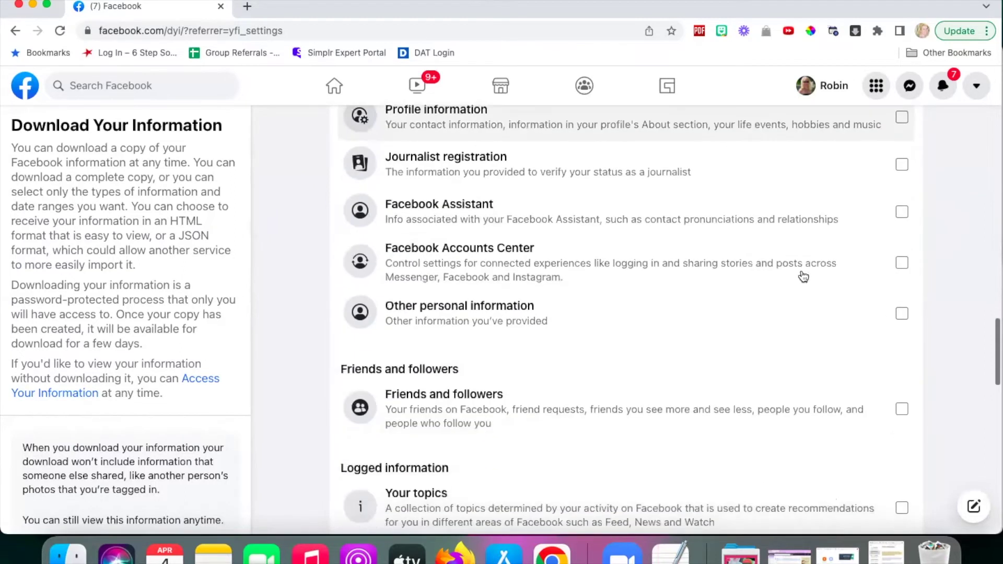
scroll(802, 277, "down", 2)
left_click(903, 282)
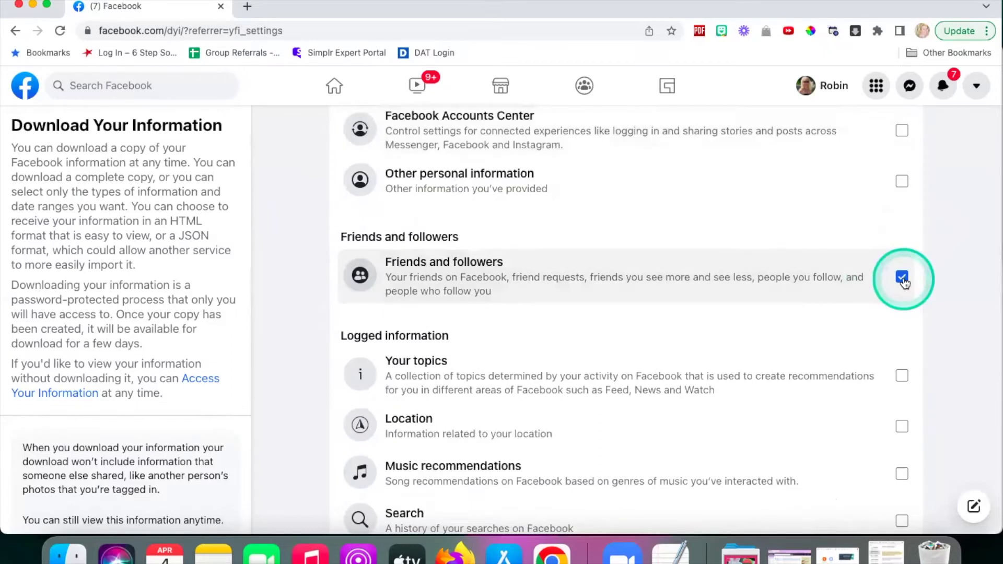
scroll(757, 287, "up", 1)
scroll(759, 286, "up", 10)
scroll(759, 286, "up", 10)
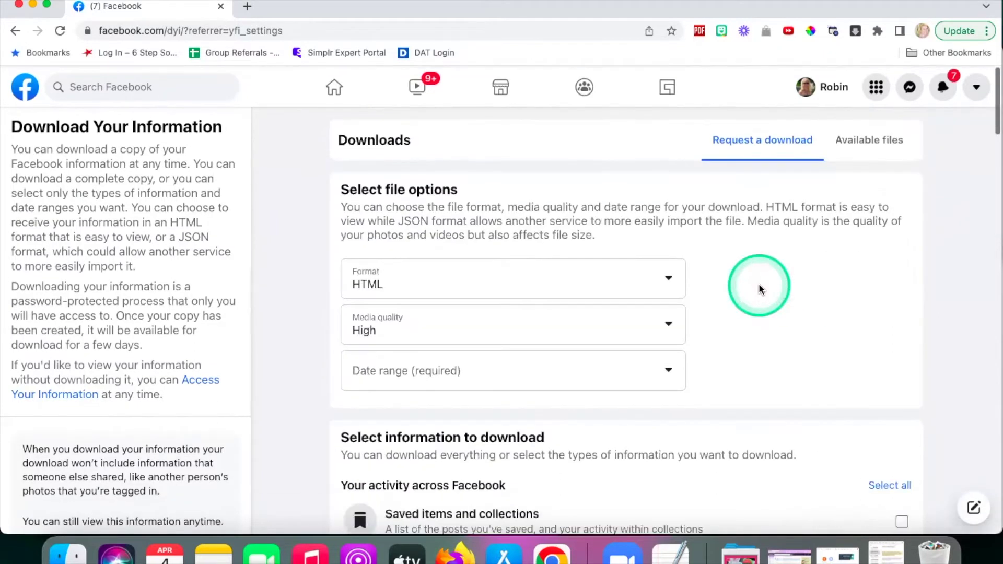
left_click(397, 193)
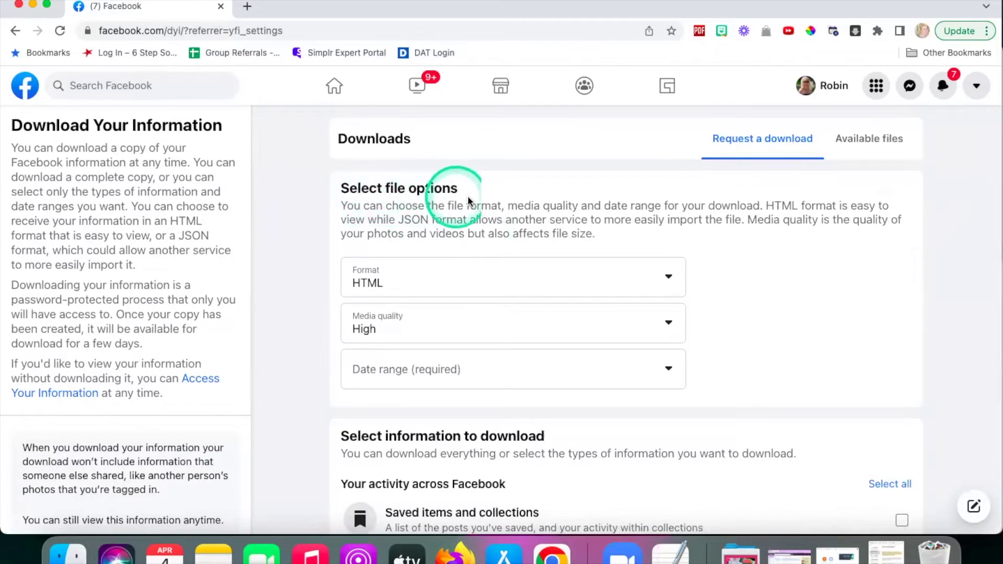
left_click(462, 279)
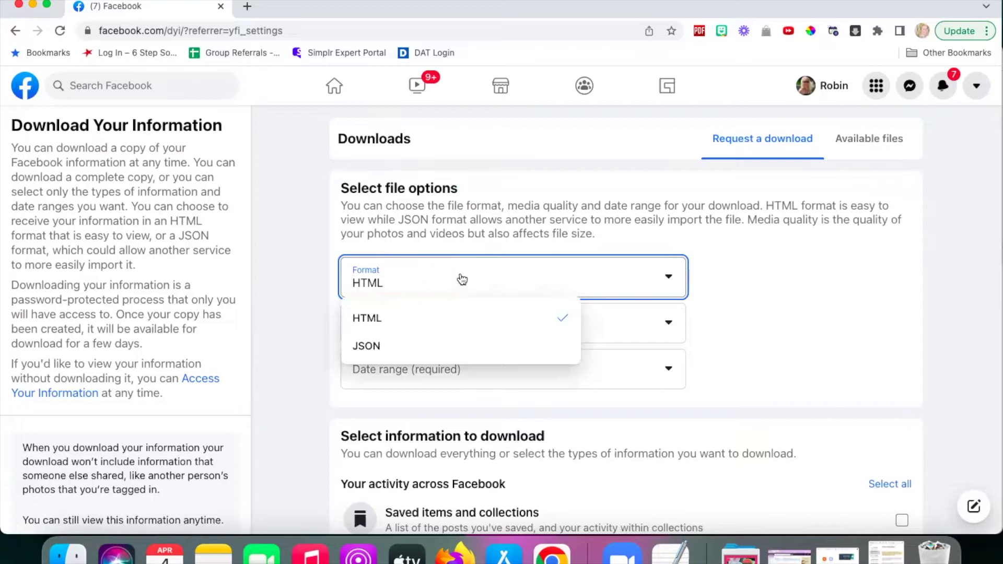
left_click(501, 226)
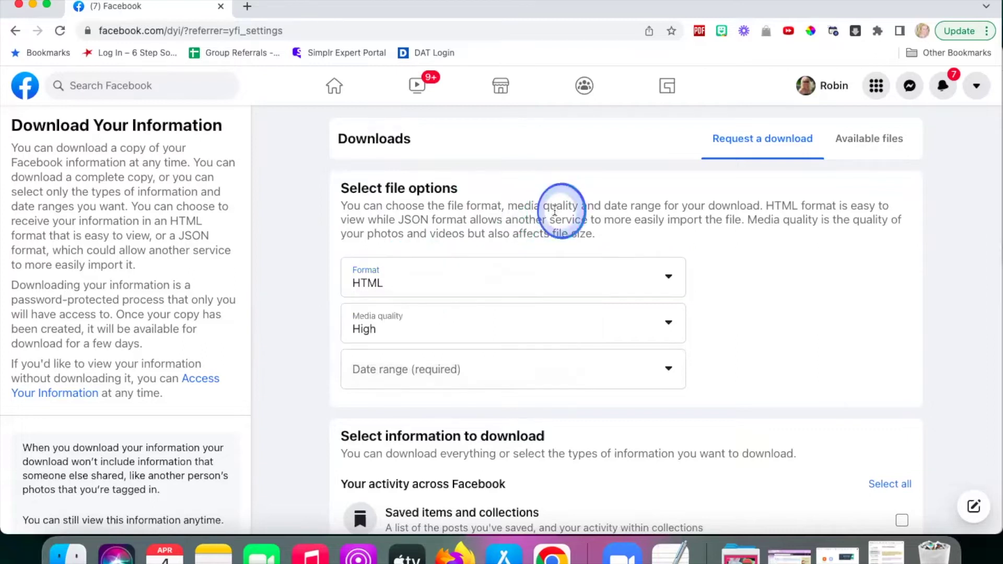
left_click(418, 333)
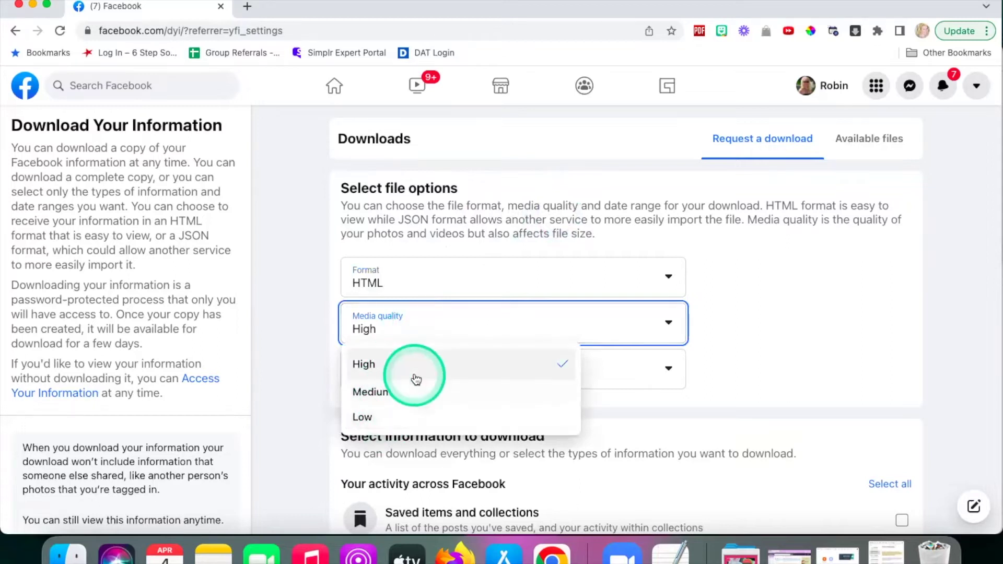
left_click(569, 216)
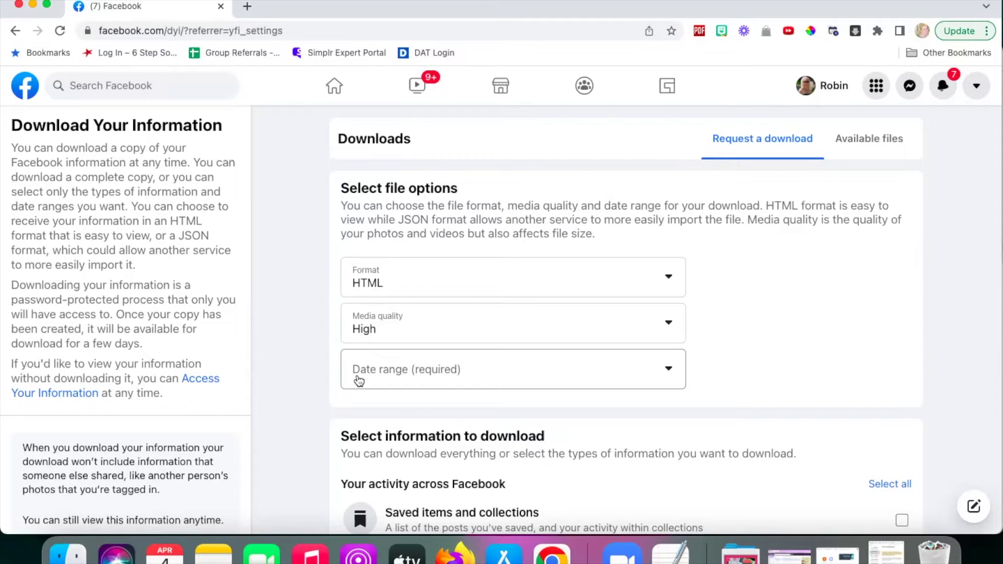
Choose All time in the Date range dropdown, keeping HTML format and high media quality
left_click(359, 381)
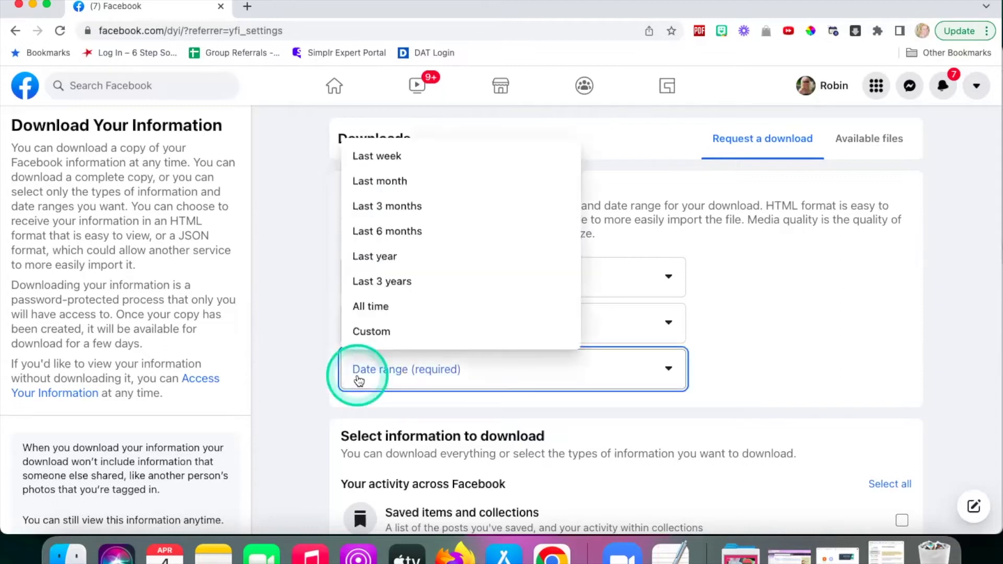
left_click(574, 369)
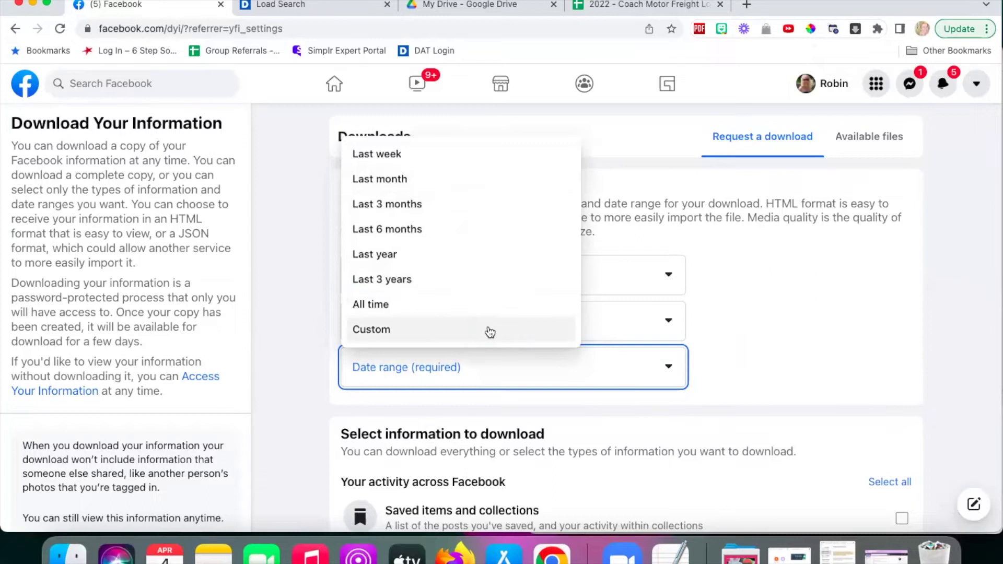
left_click(489, 312)
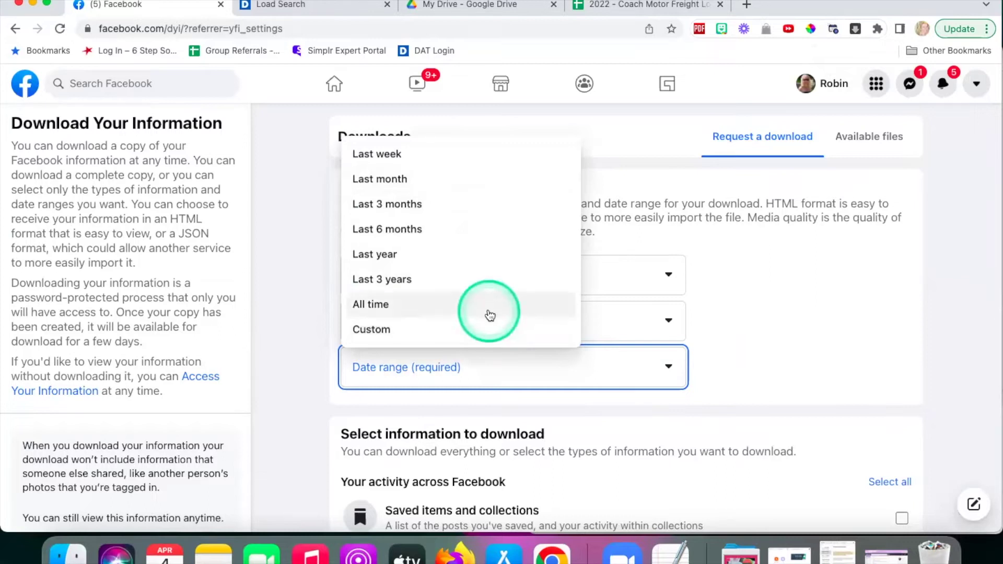
left_click(734, 232)
left_click(841, 376)
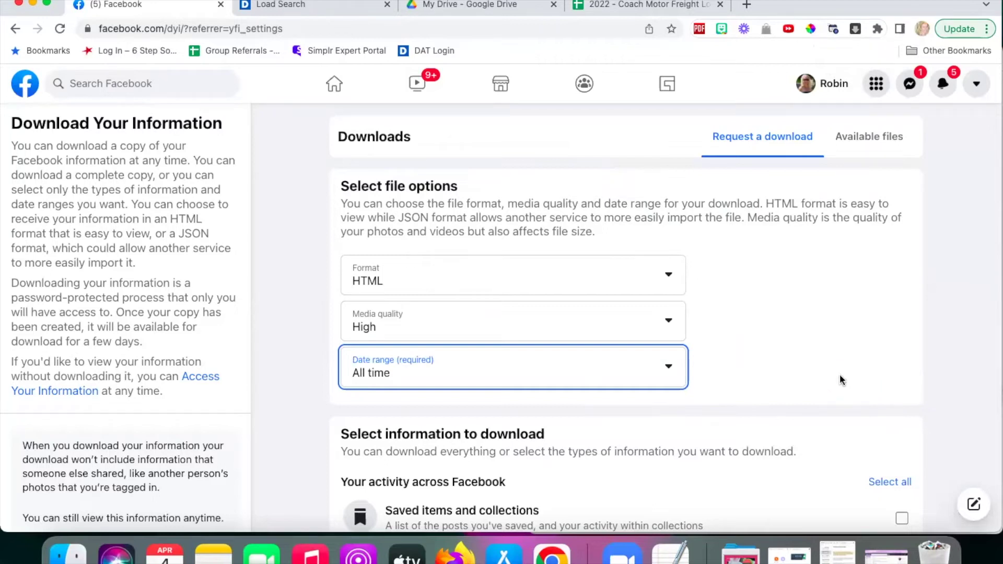
Request the Friends and followers download from the Start your download section
scroll(839, 376, "down", 5)
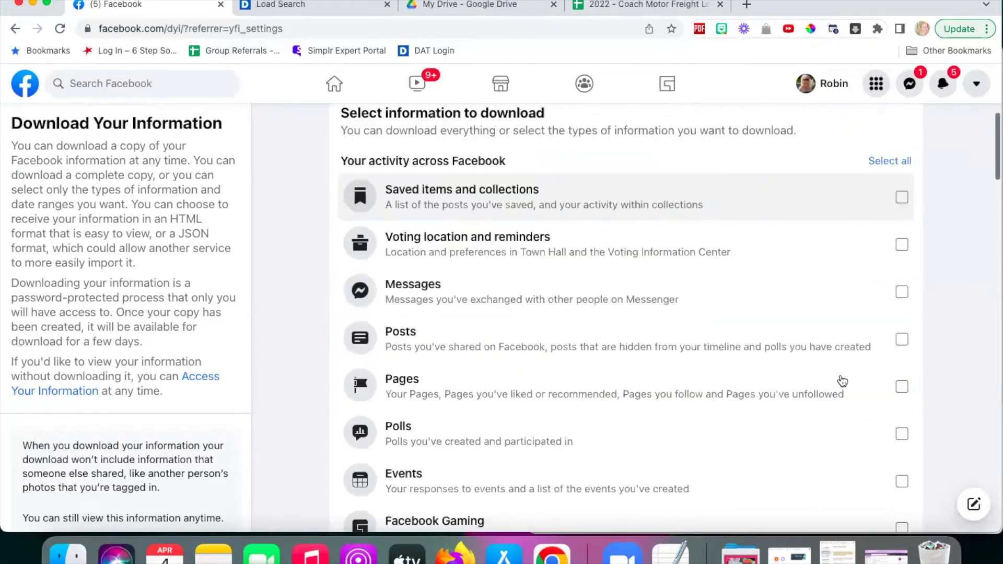
scroll(839, 375, "down", 5)
scroll(840, 375, "up", 15)
scroll(840, 375, "down", 2)
scroll(839, 375, "down", 5)
scroll(842, 379, "down", 5)
scroll(843, 381, "down", 3)
scroll(843, 381, "down", 10)
scroll(842, 380, "up", 5)
scroll(842, 381, "up", 5)
left_click(837, 264)
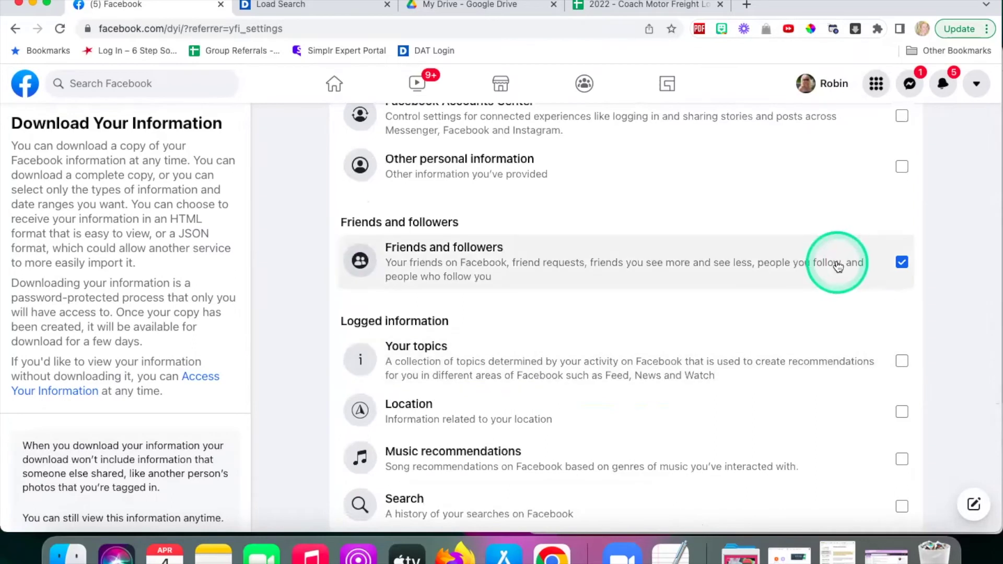
scroll(838, 266, "down", 5)
scroll(838, 266, "down", 5)
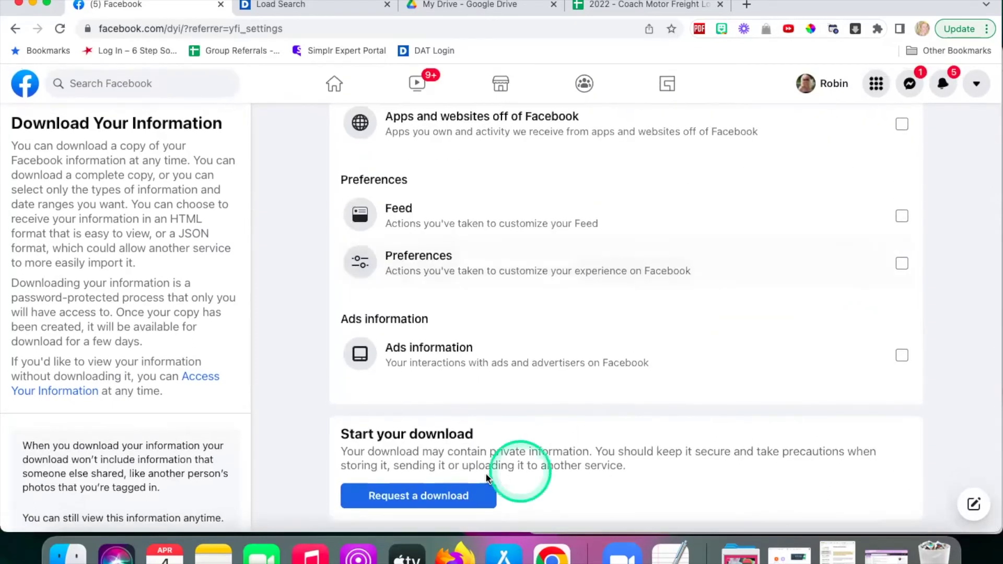
left_click(454, 498)
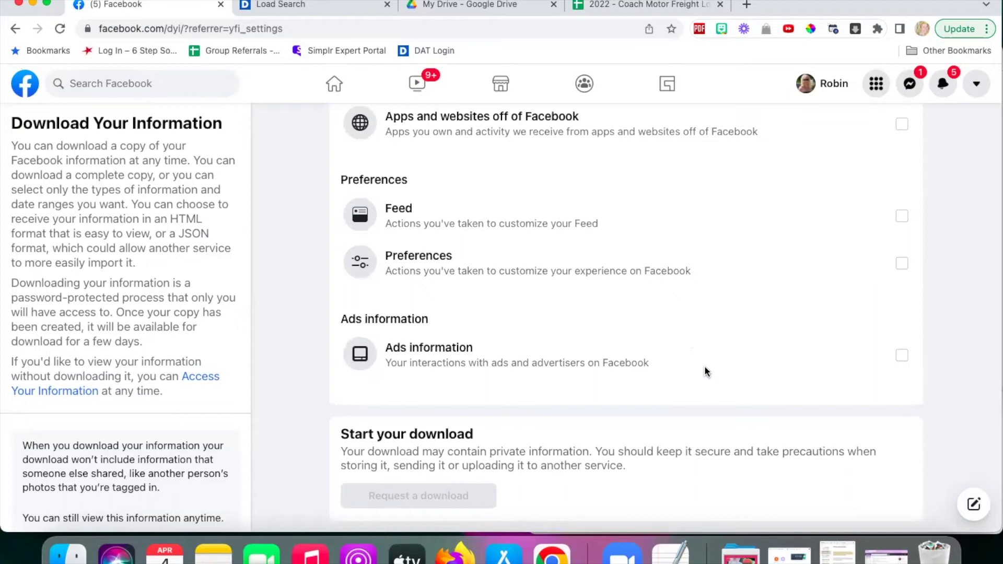
left_click_drag(666, 374, 691, 416)
Bring the TextEdit check-in message forward from the Dock and move it to screen centre
left_click(670, 554)
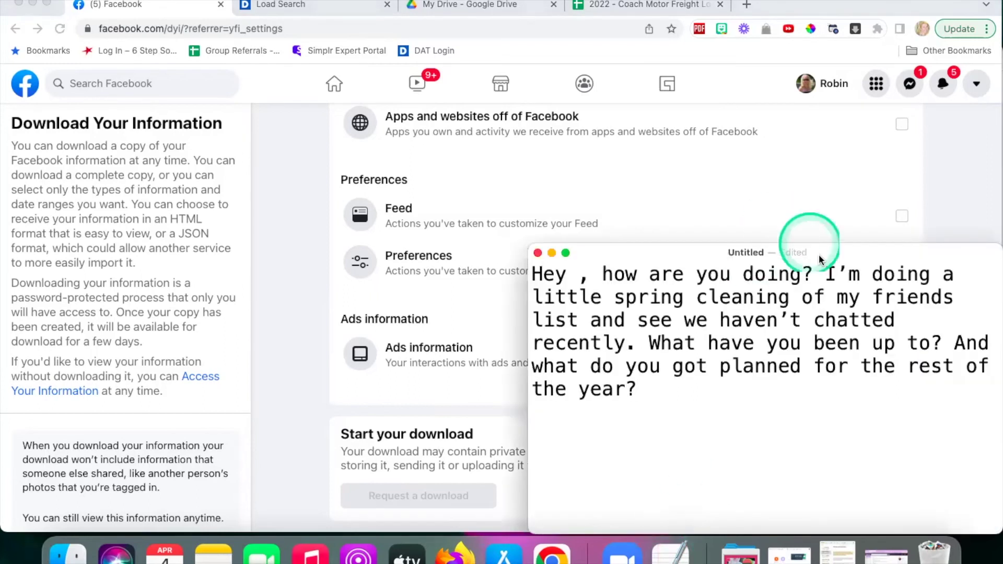
left_click_drag(862, 255, 608, 139)
left_click(561, 392)
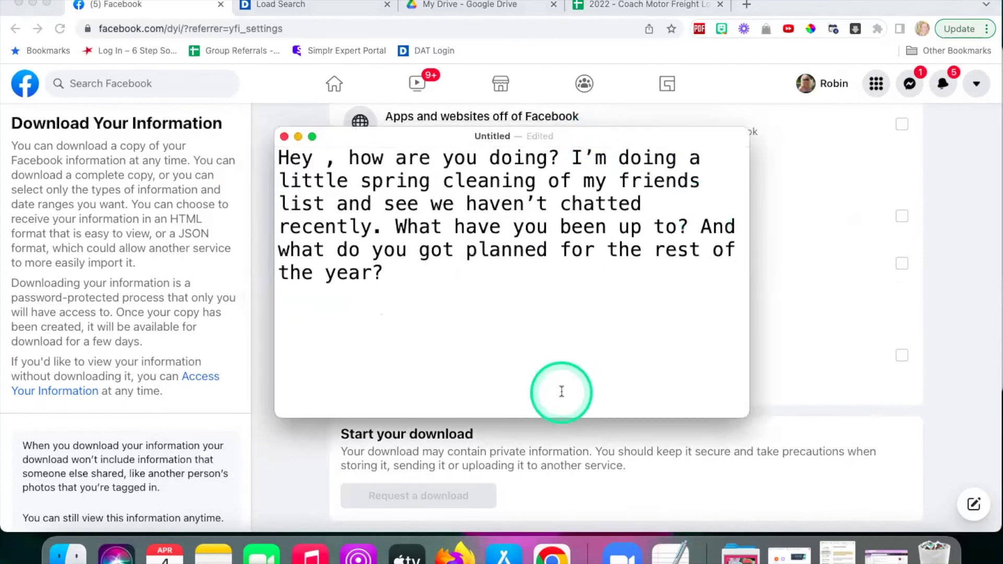